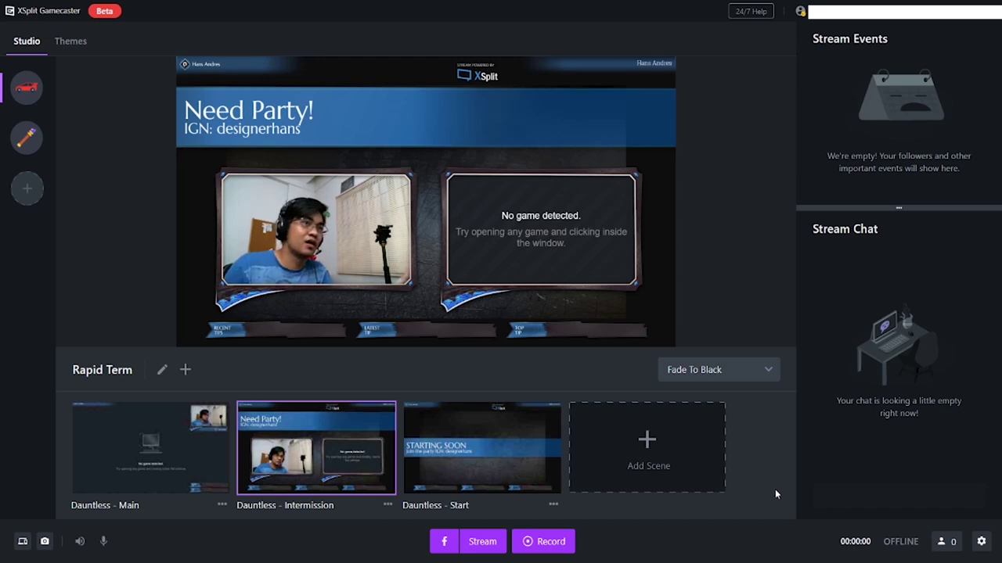
Examine the account menu options and the streaming settings, leaving everything as it is.
click(892, 18)
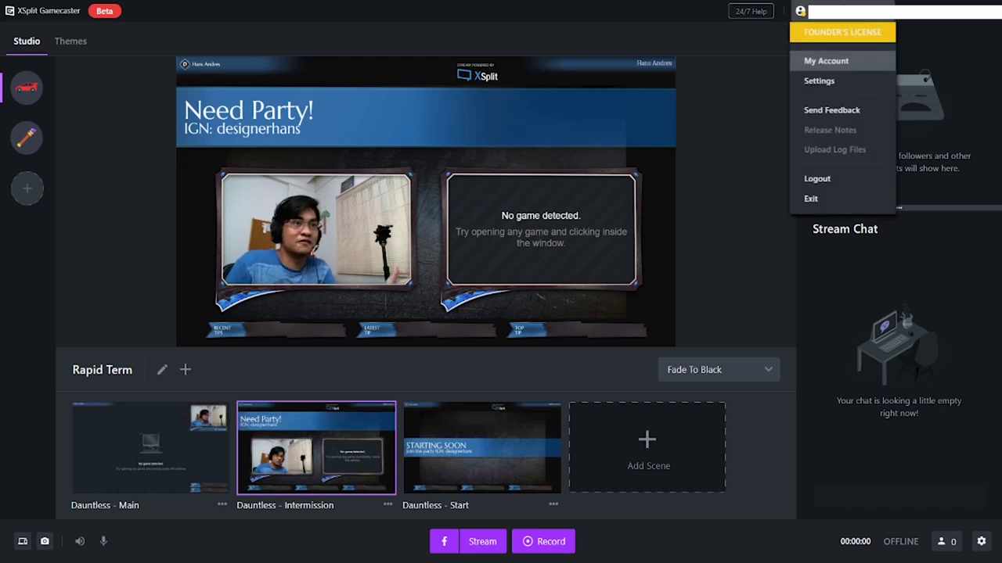
click(749, 245)
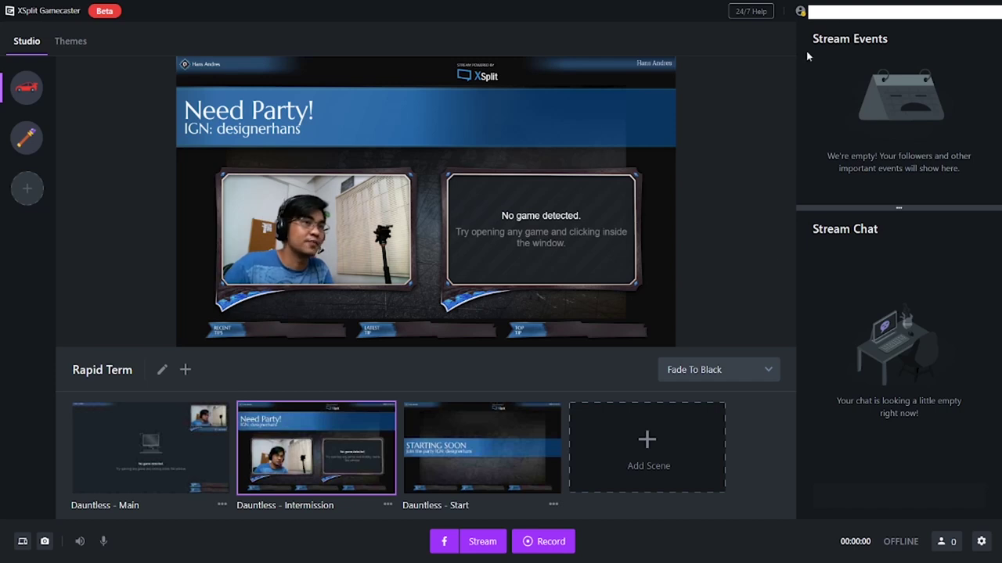
click(801, 12)
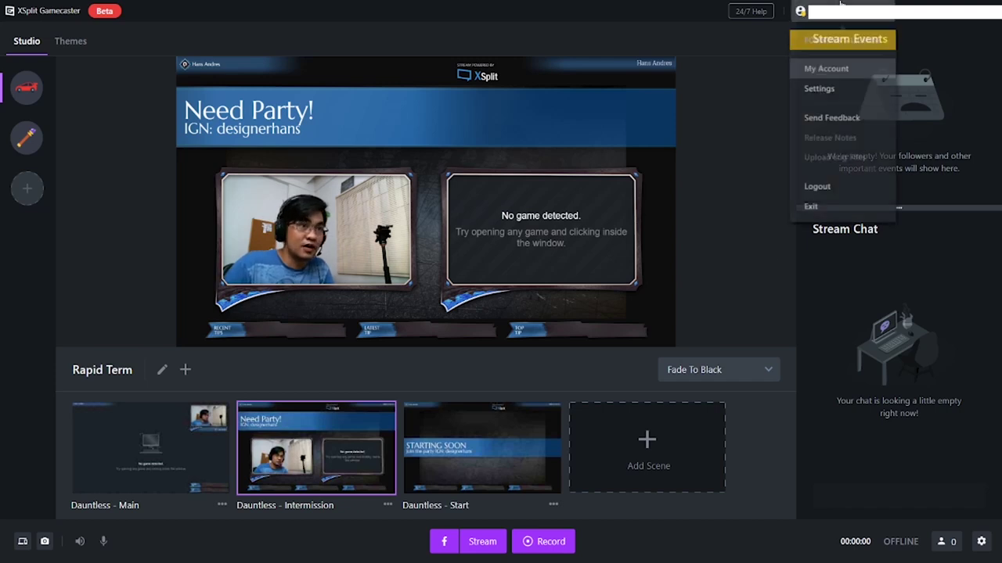
click(706, 278)
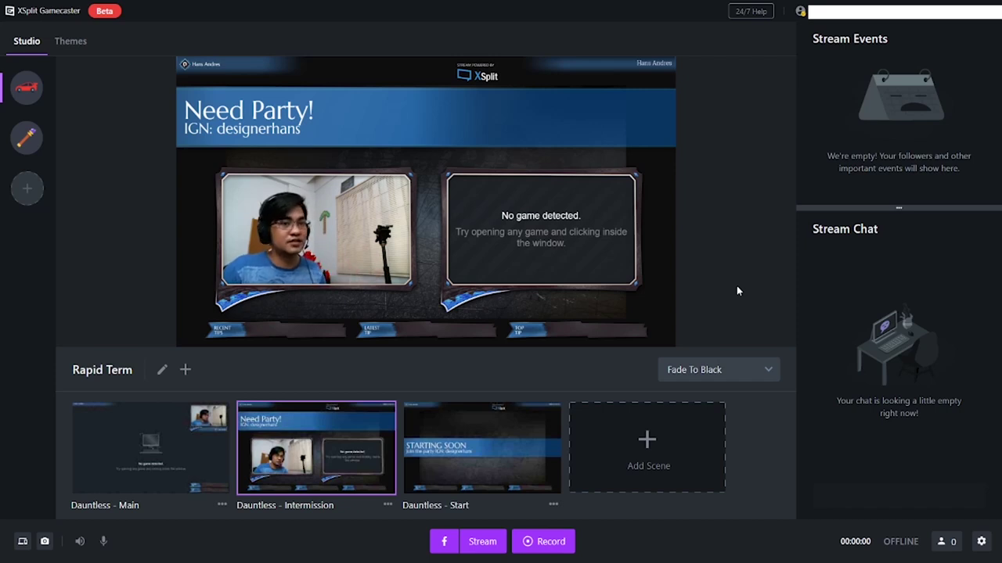
click(980, 541)
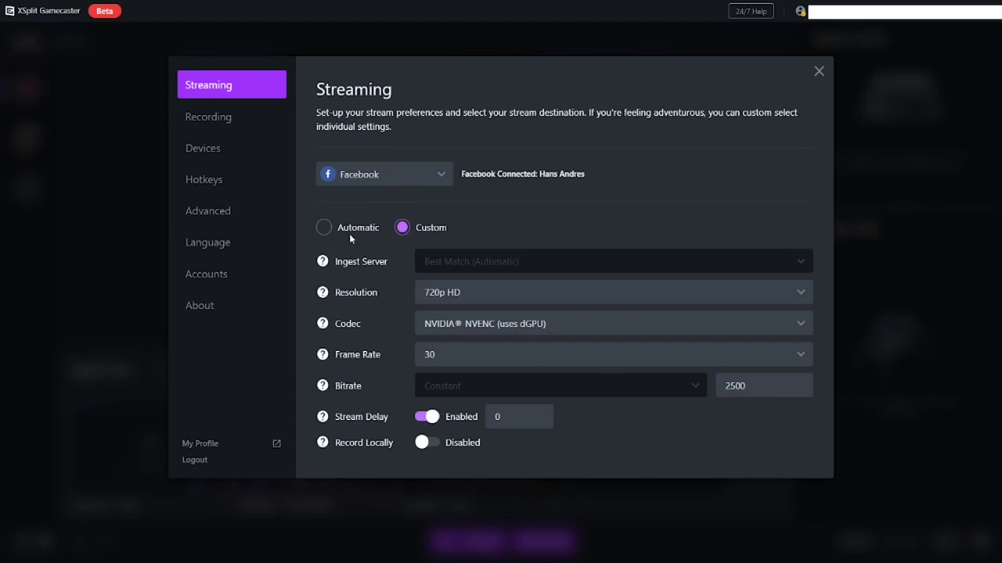
click(78, 266)
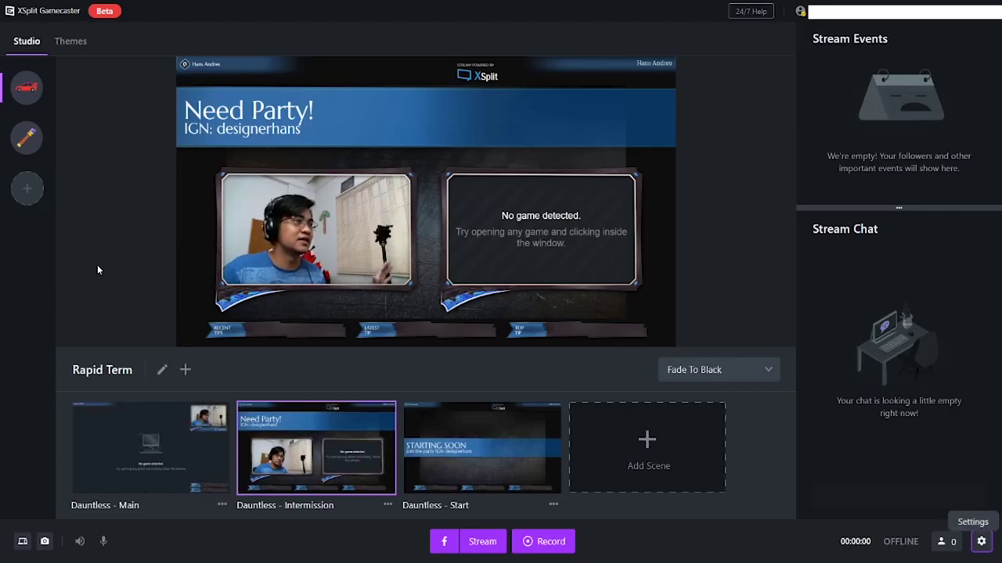
Preview the Dauntless Main, Intermission and Start scenes, ending on the Intermission scene.
mouse_move(302, 324)
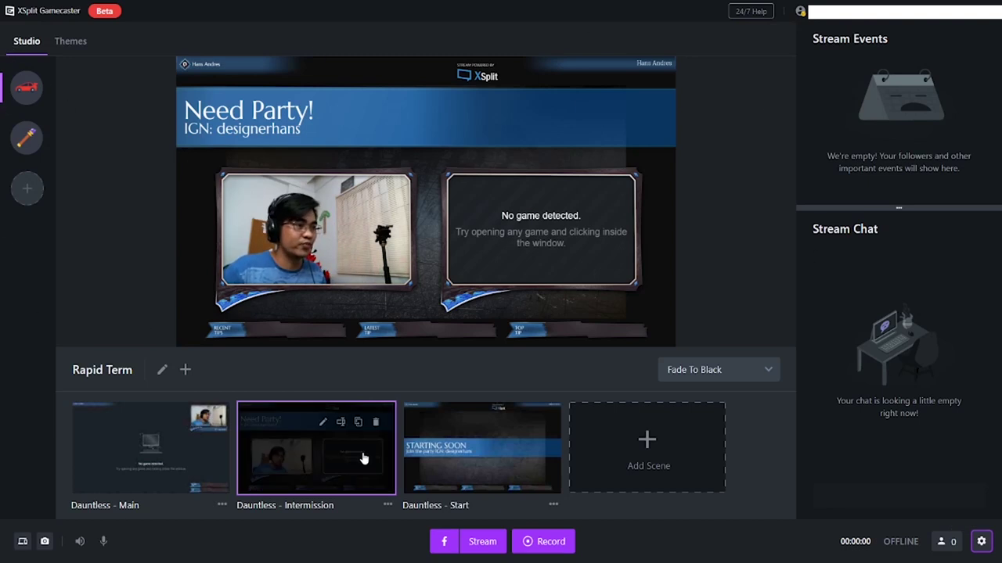
click(187, 462)
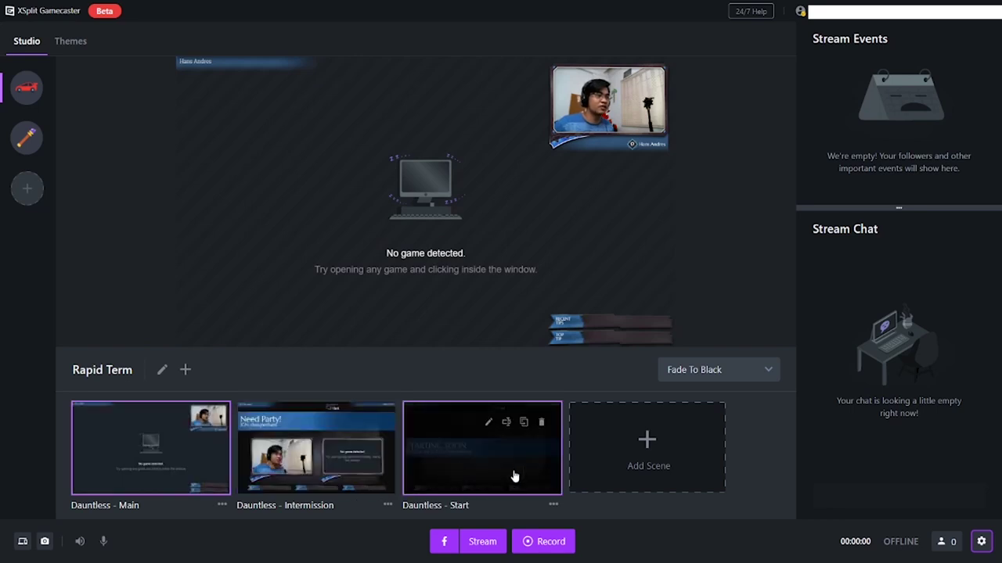
click(311, 466)
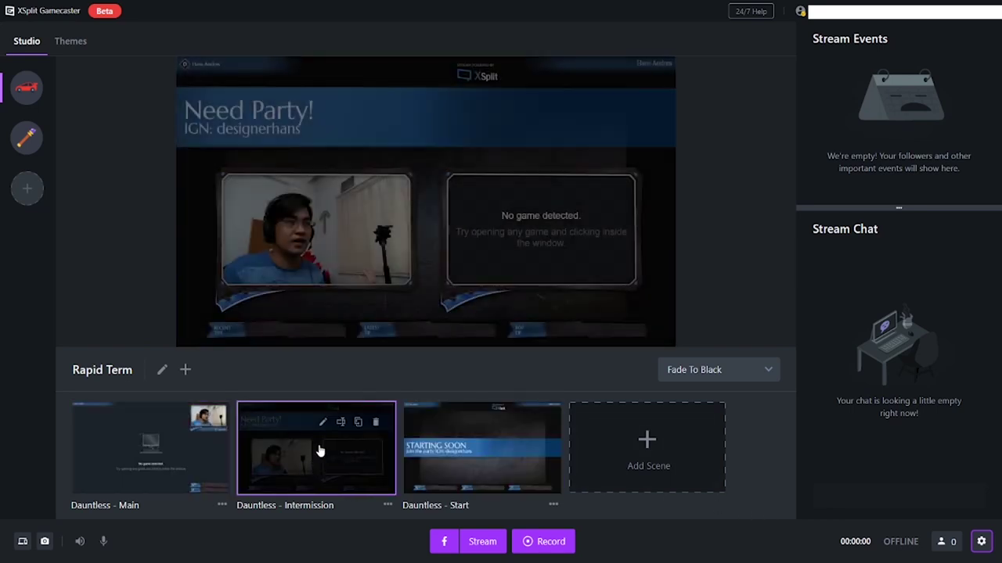
click(501, 455)
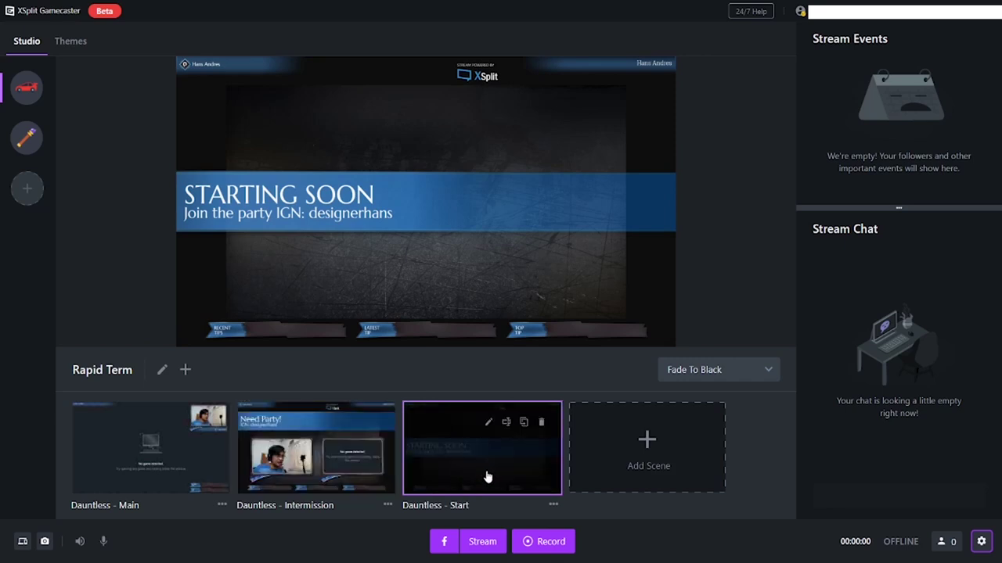
click(326, 445)
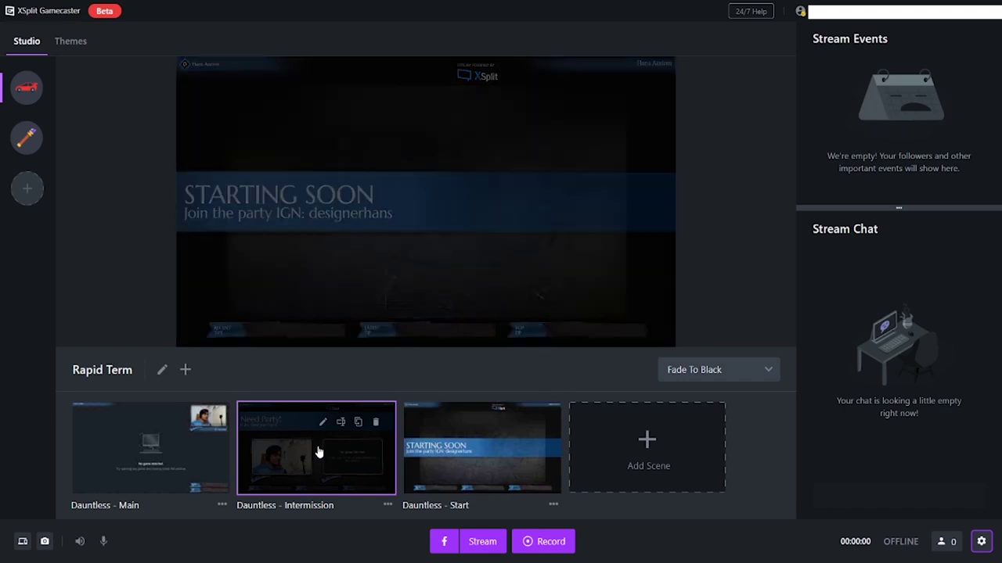
Browse the theme gallery and filter it to the Battle Royale genre.
mouse_move(214, 230)
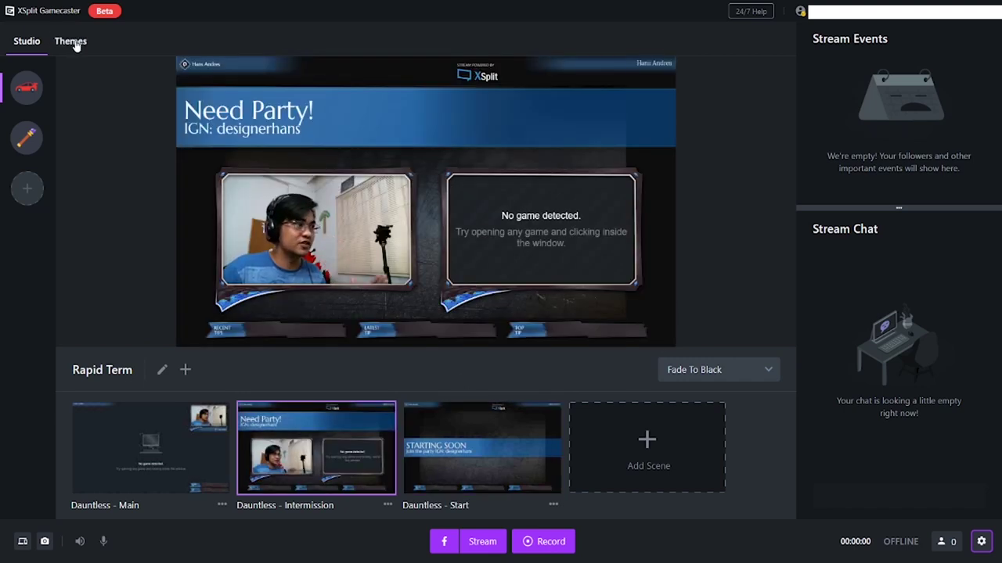
click(72, 43)
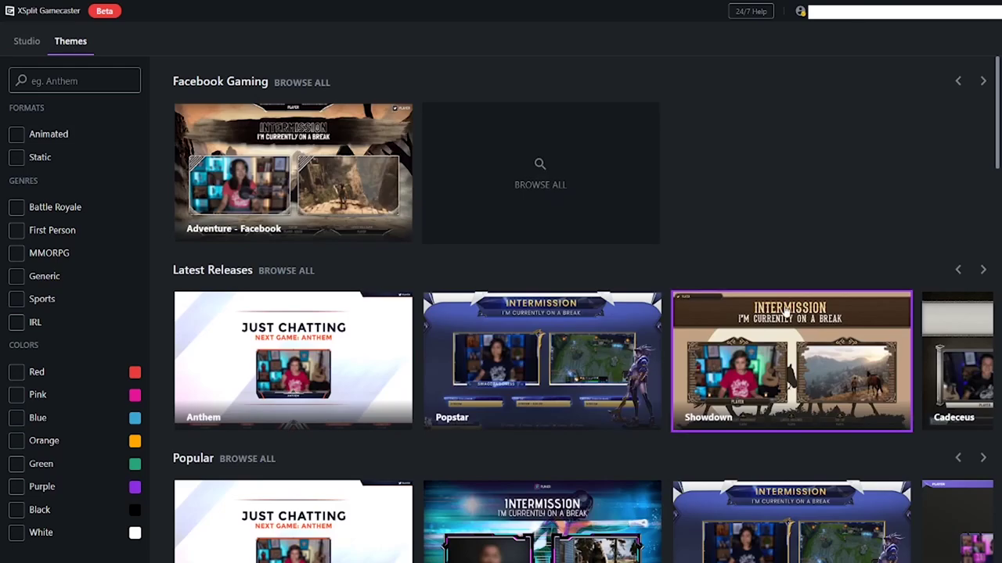
scroll(785, 312, down, 8)
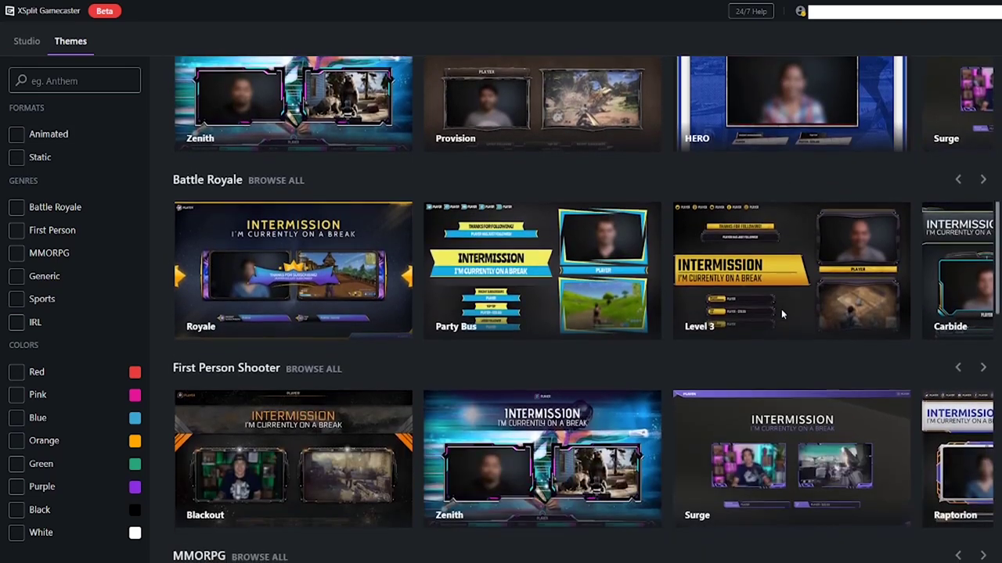
scroll(781, 309, down, 1)
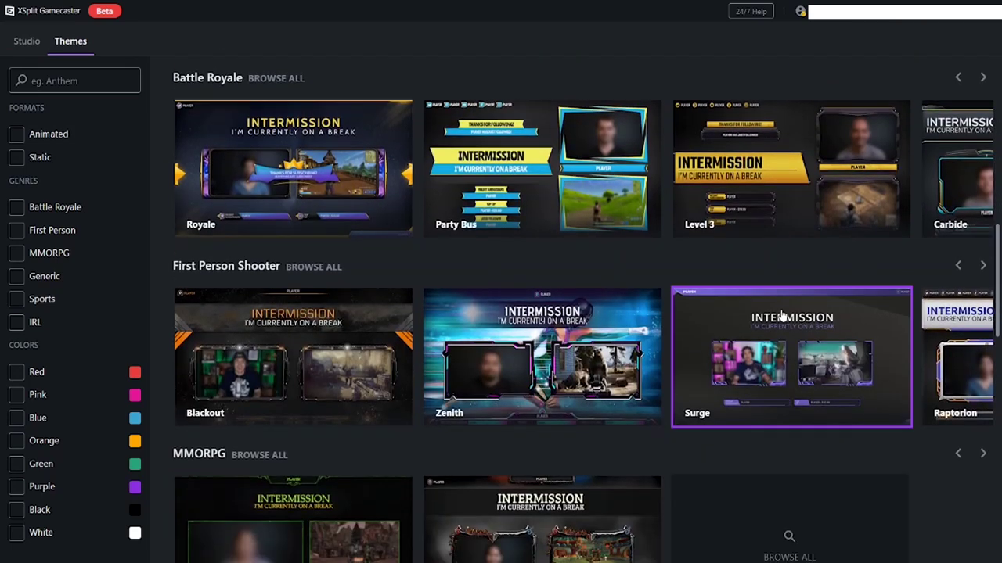
click(17, 208)
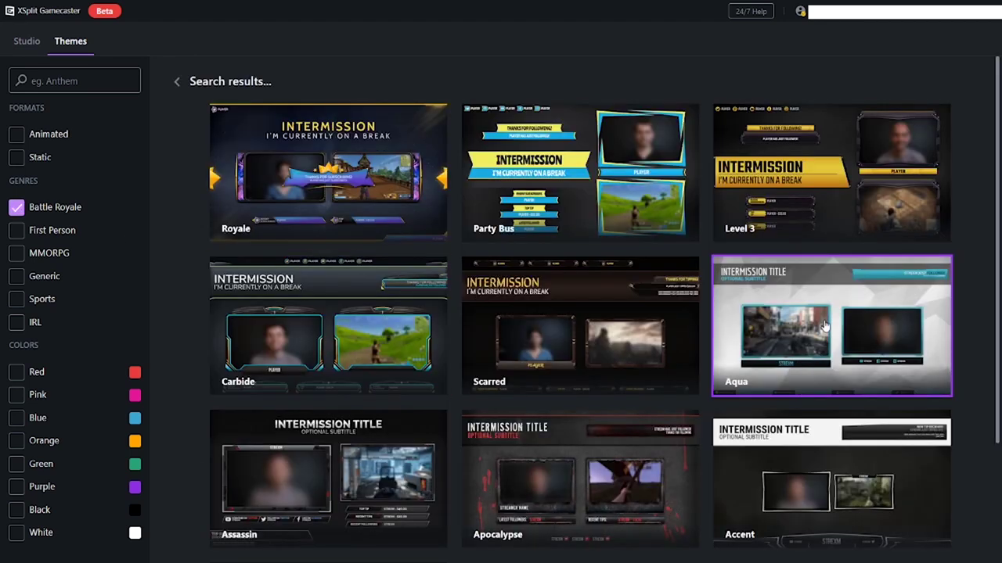
scroll(503, 336, down, 2)
scroll(637, 380, up, 2)
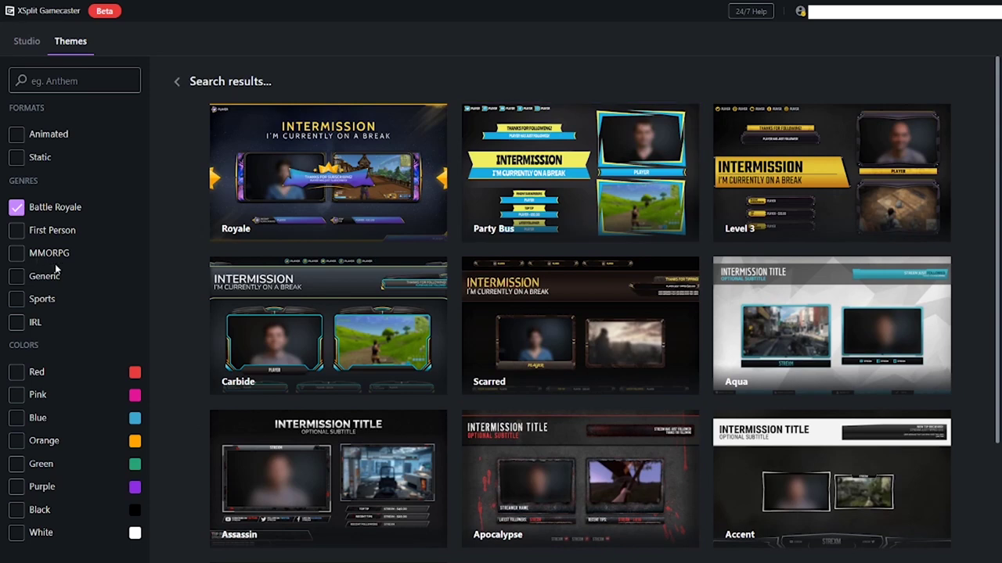
Narrow the theme results to the Animated format and preview the HERO theme without adding it.
click(17, 134)
scroll(656, 323, down, 2)
scroll(656, 323, down, 4)
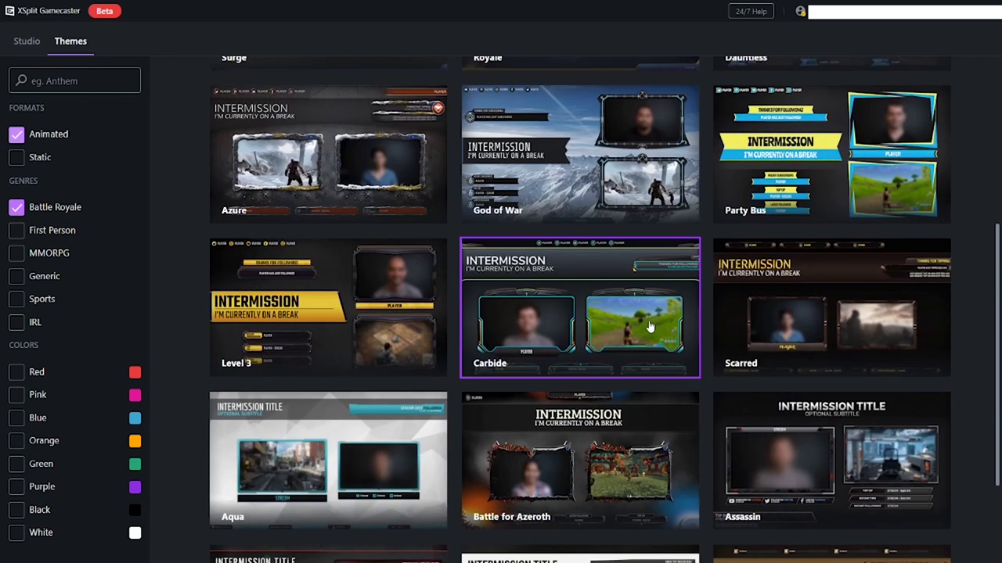
scroll(516, 358, up, 6)
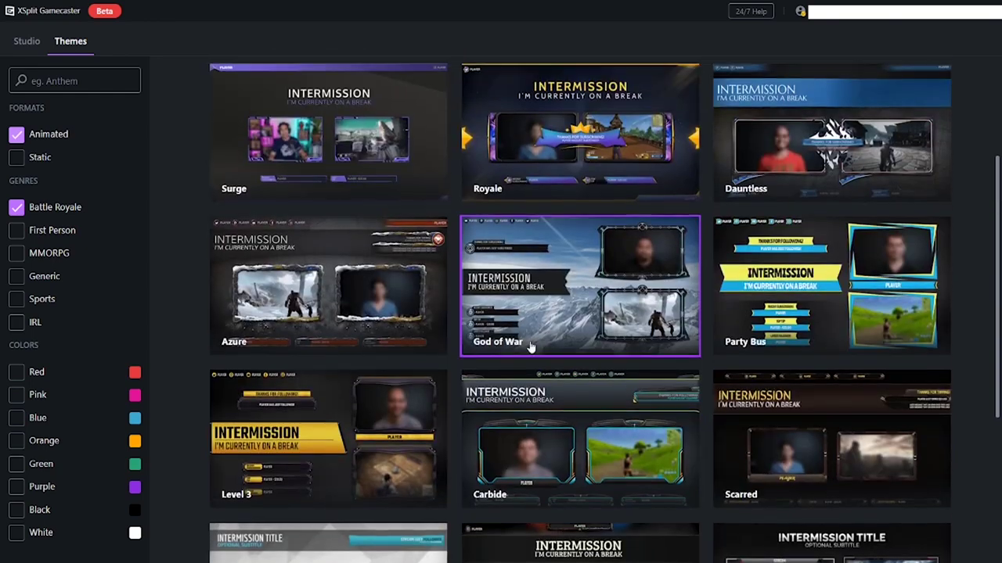
click(933, 183)
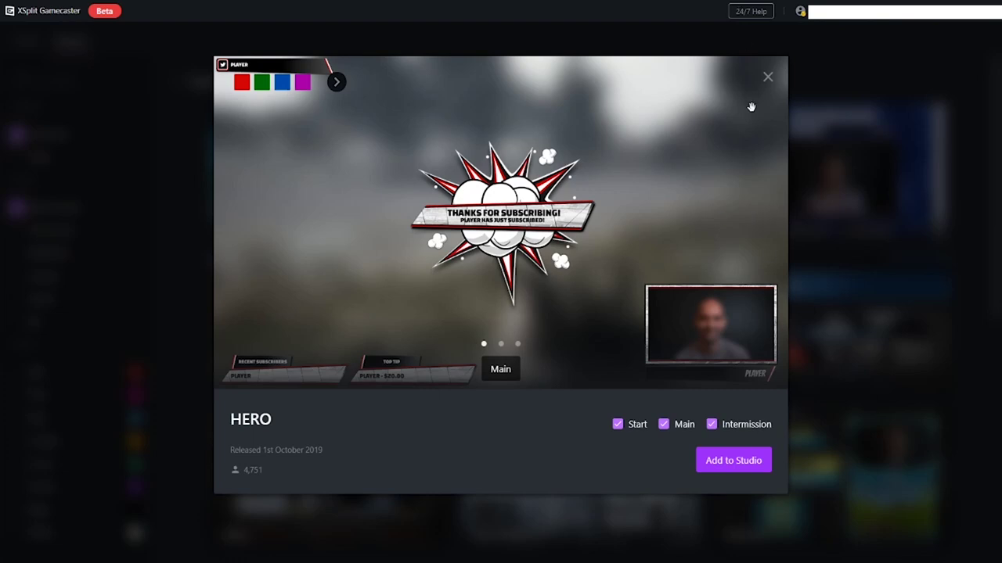
click(767, 78)
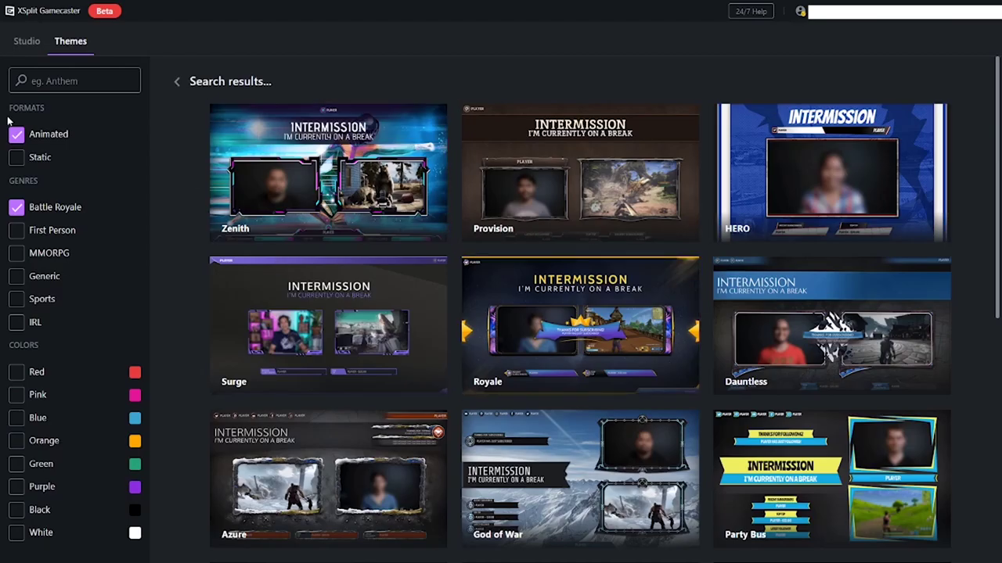
Clear the Animated and Battle Royale theme filters and return to the studio view.
click(16, 134)
click(16, 207)
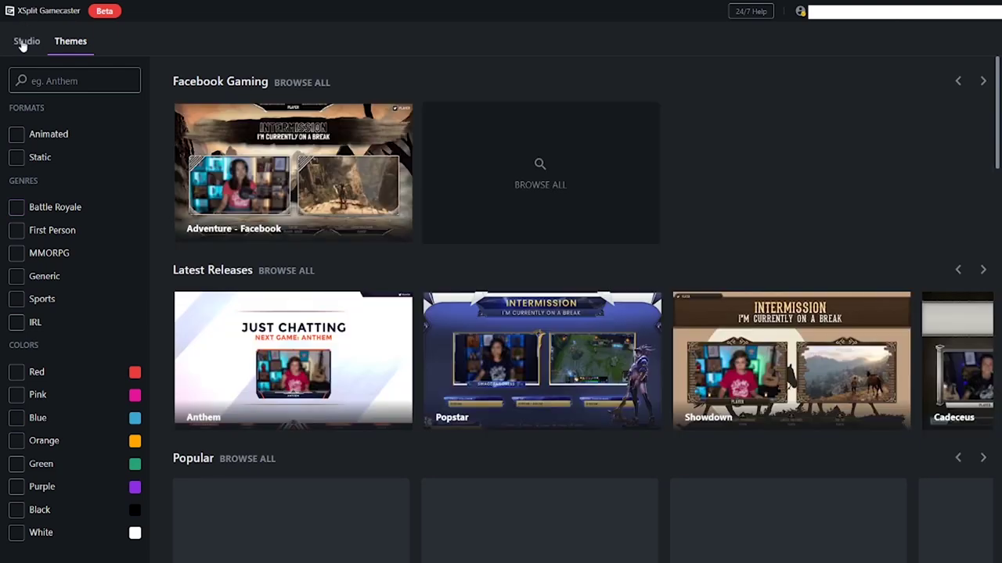
click(25, 40)
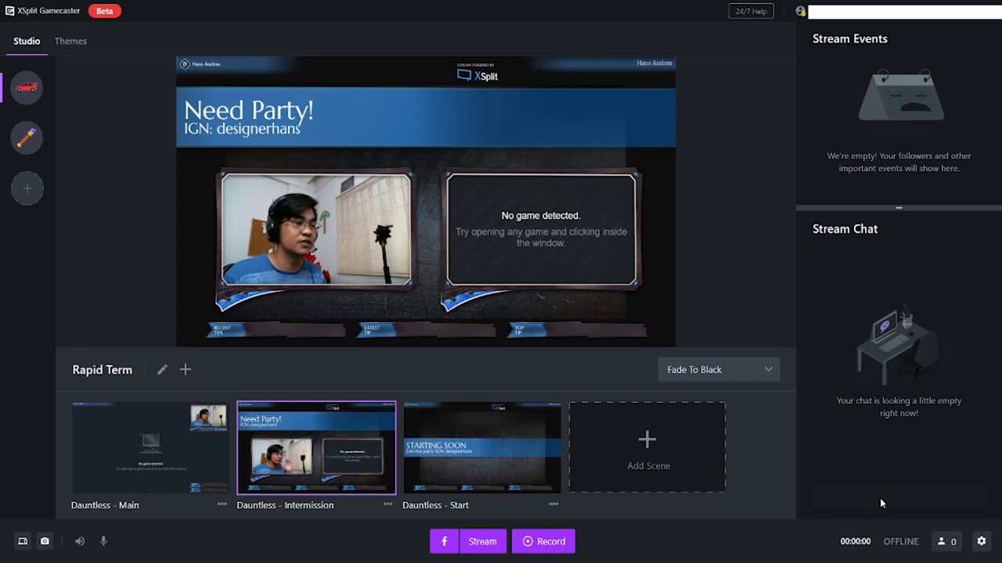
Review the recording settings and the streaming account connections without changing them.
mouse_move(413, 308)
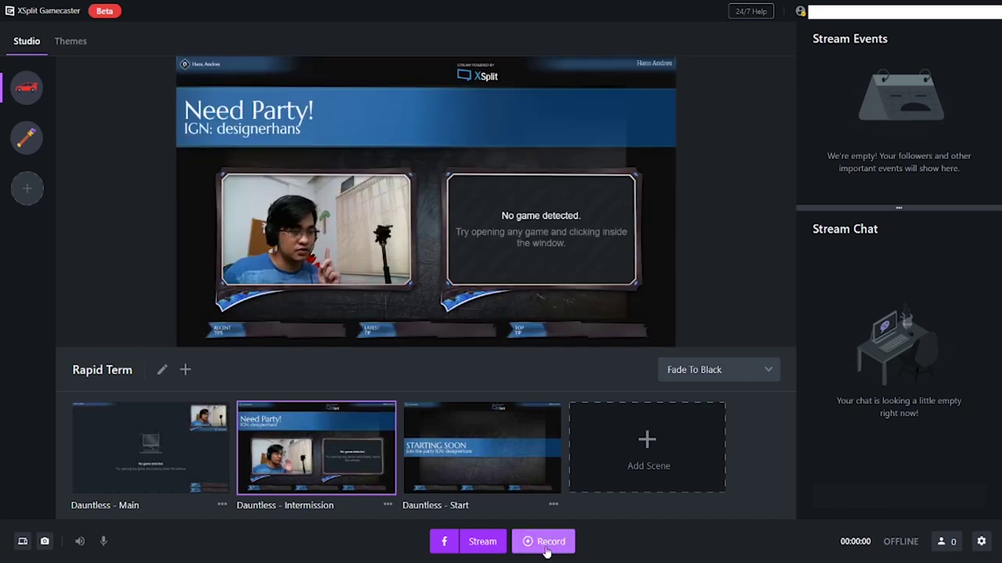
click(980, 546)
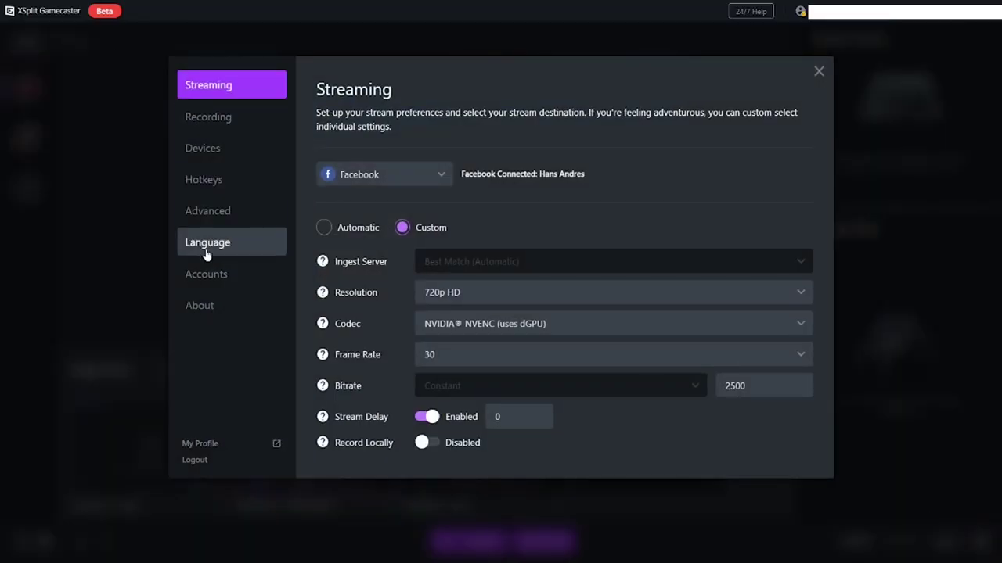
click(223, 117)
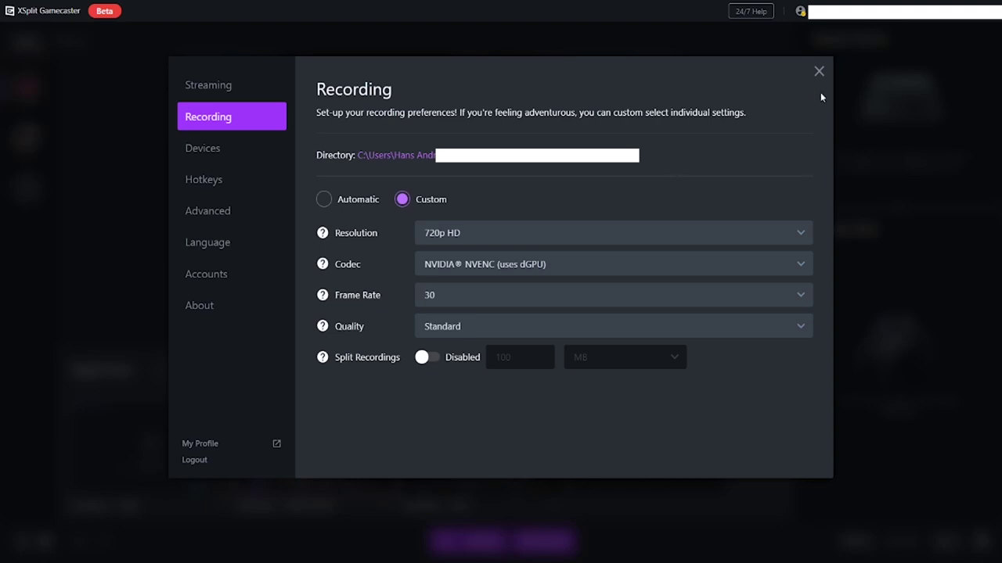
click(819, 72)
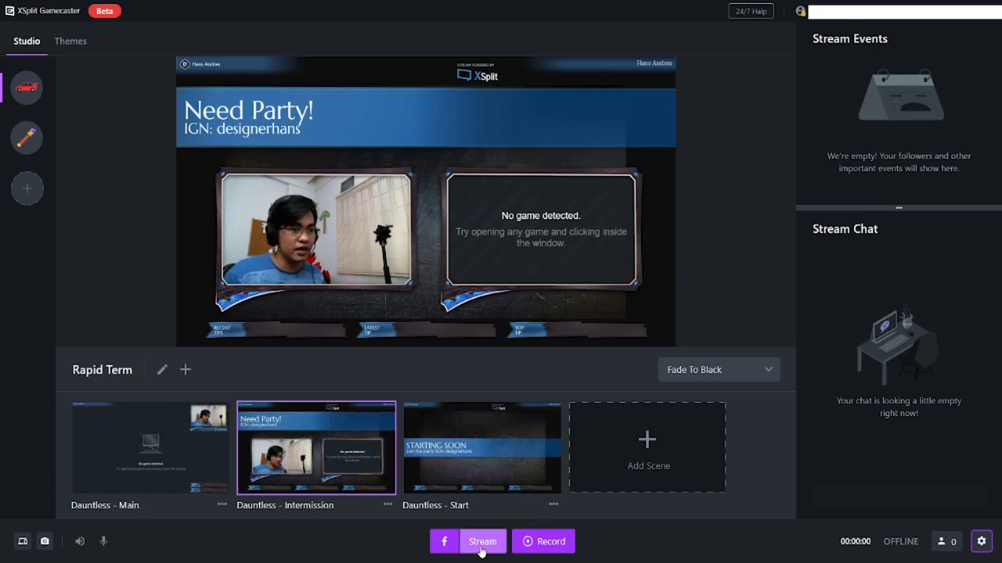
click(444, 544)
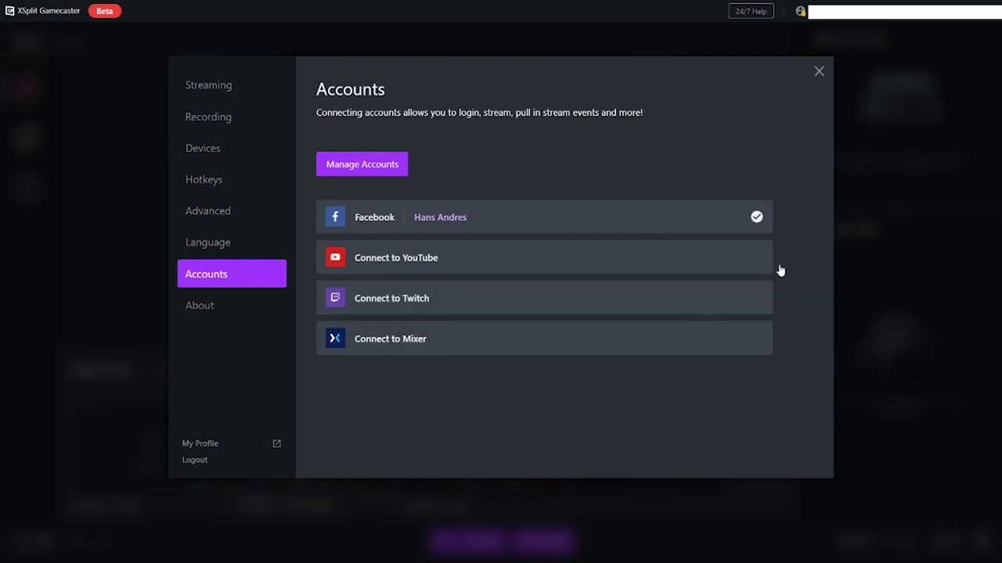
click(818, 72)
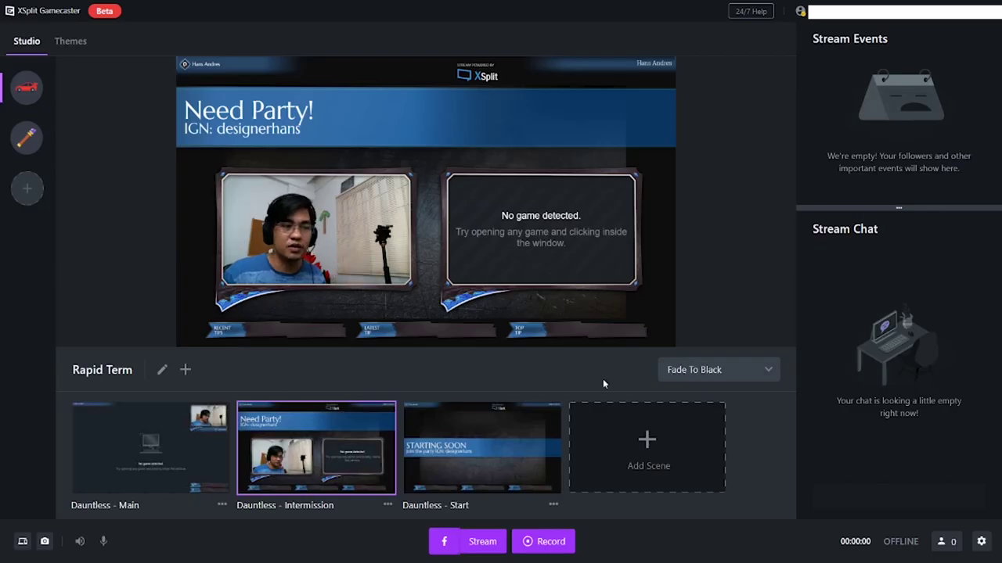